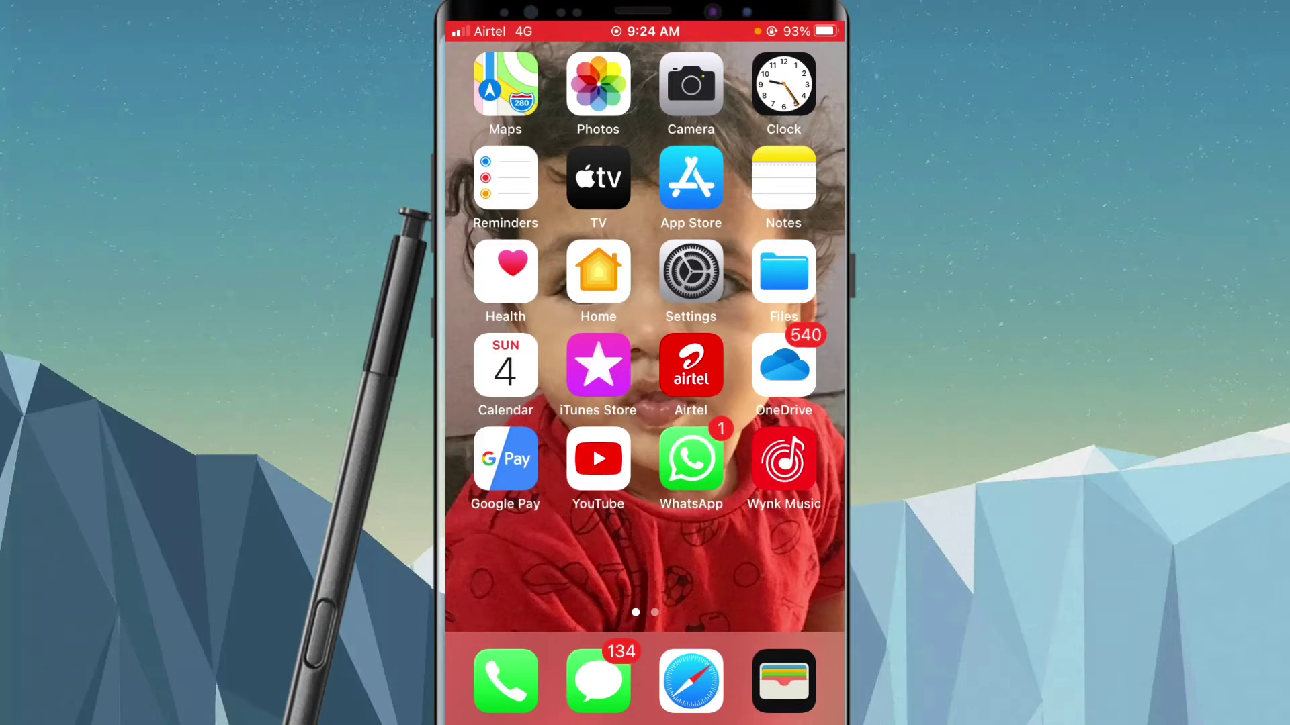
Check Software Update under General, confirming iOS 14.0.1 is up to date.
{"action": "left_click", "coordinate": [690, 270]}
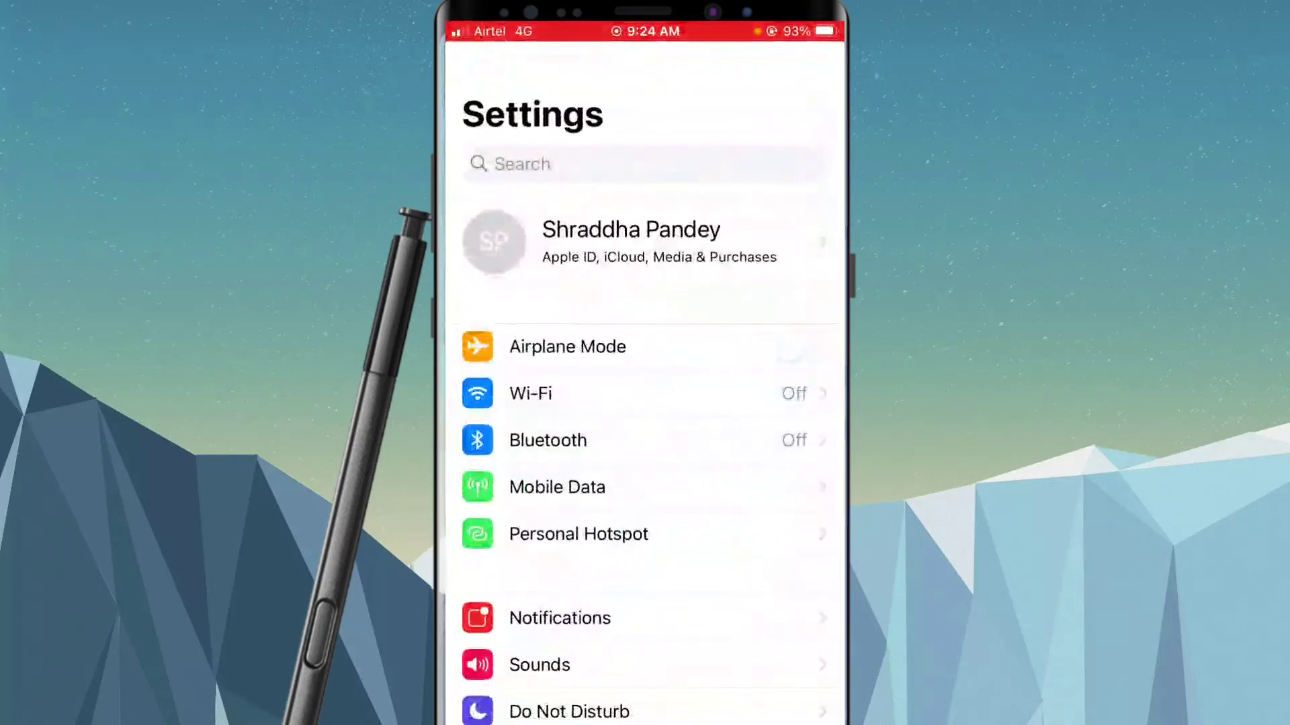
{"action": "scroll", "coordinate": [645, 403], "scroll_direction": "down", "scroll_amount": 5}
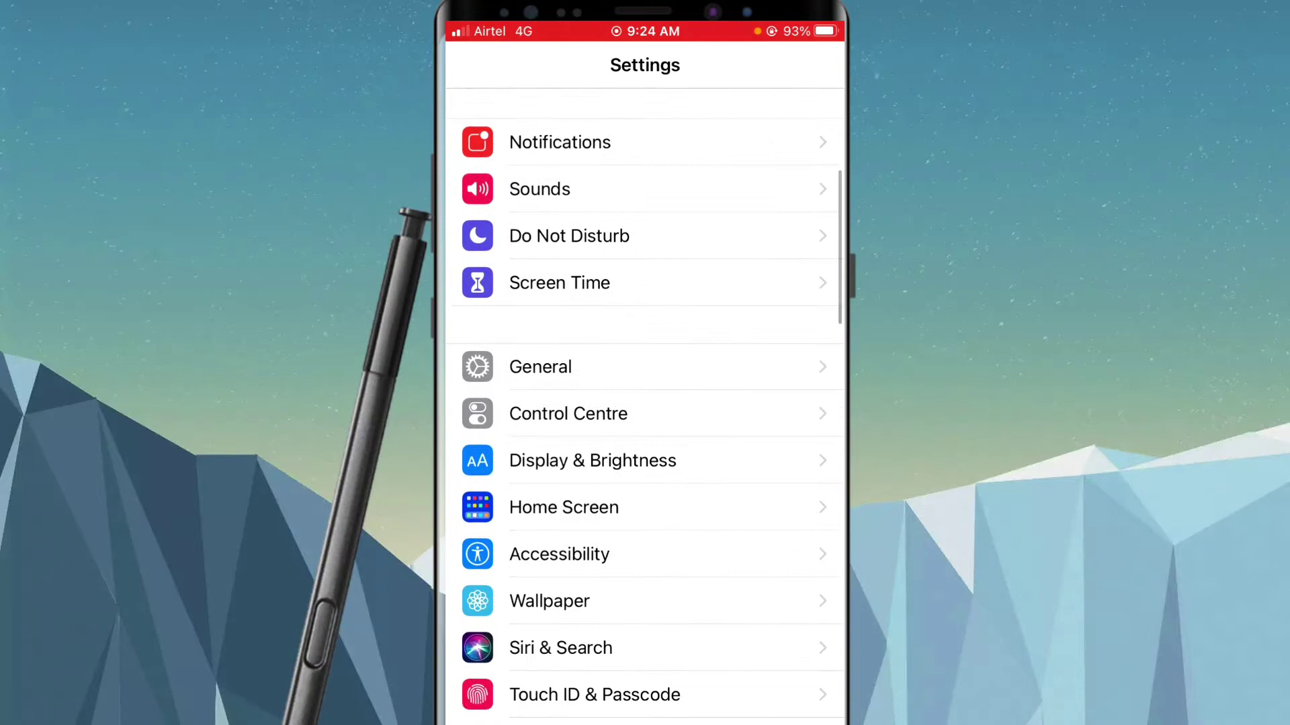
{"action": "left_click", "coordinate": [565, 367]}
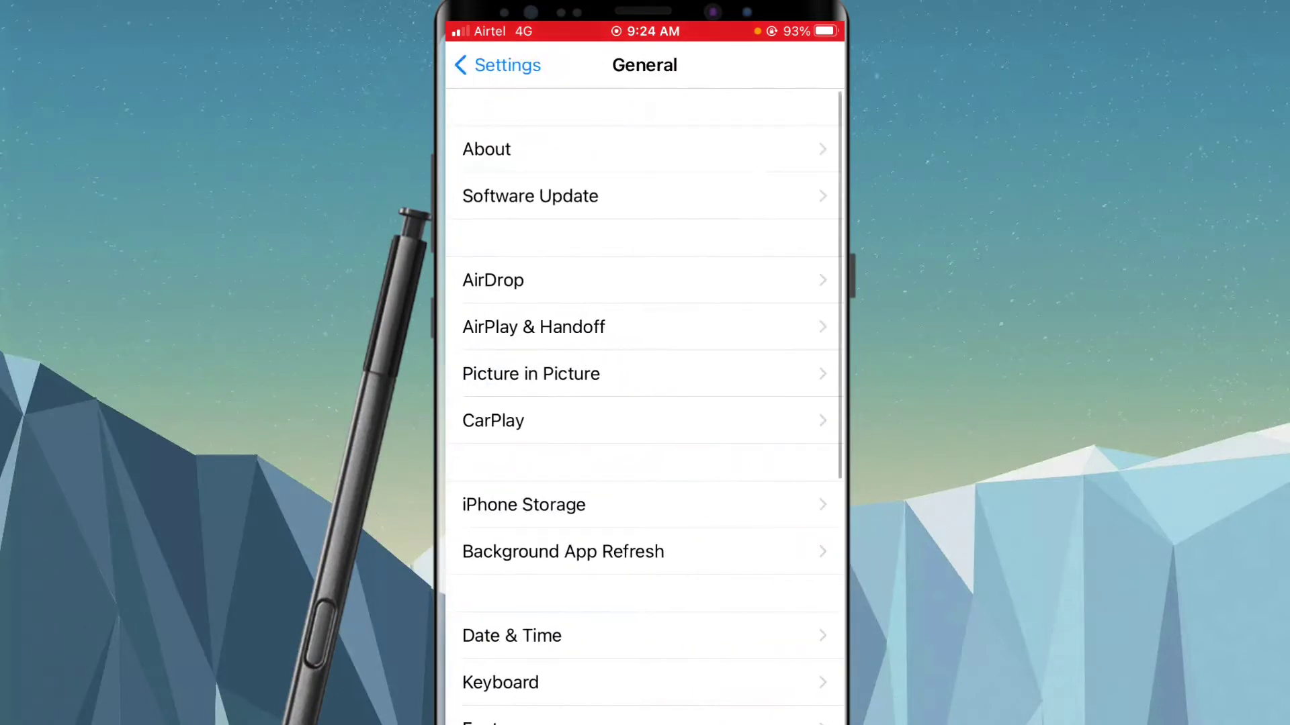
{"action": "left_click", "coordinate": [530, 196]}
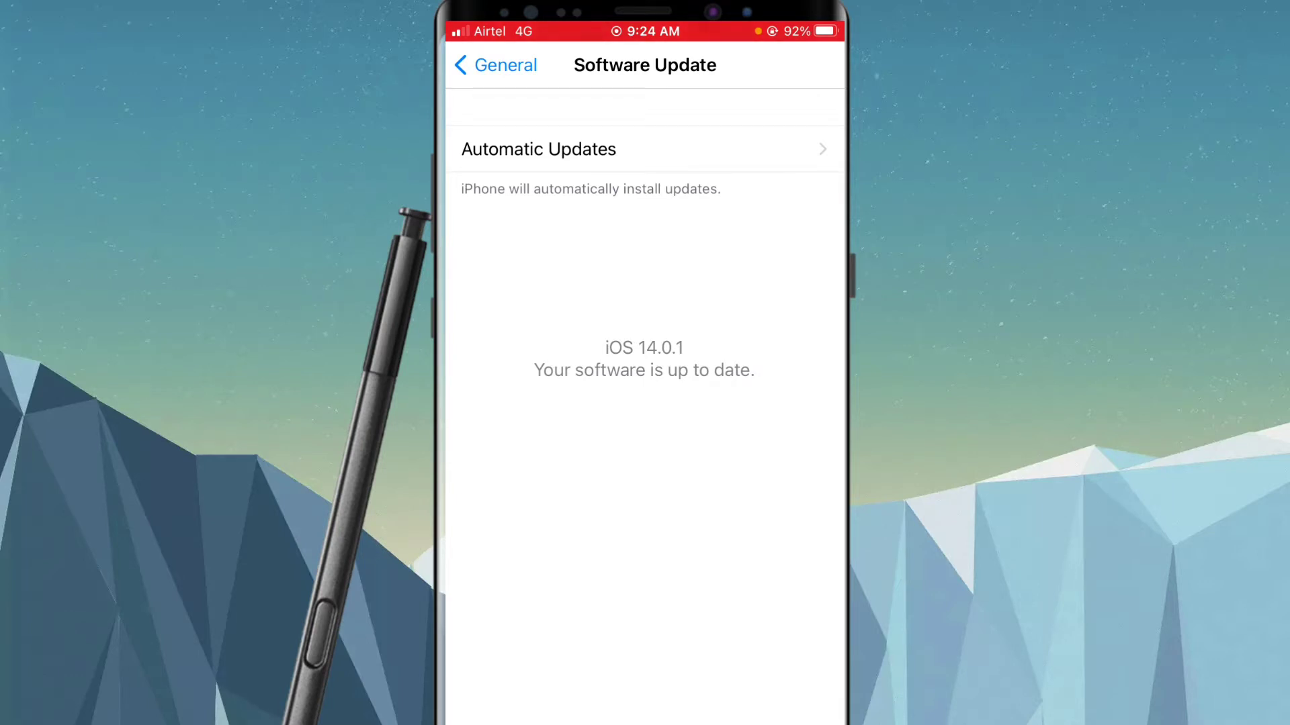
Go back from Software Update through General to the main Settings list.
{"action": "left_click", "coordinate": [494, 64]}
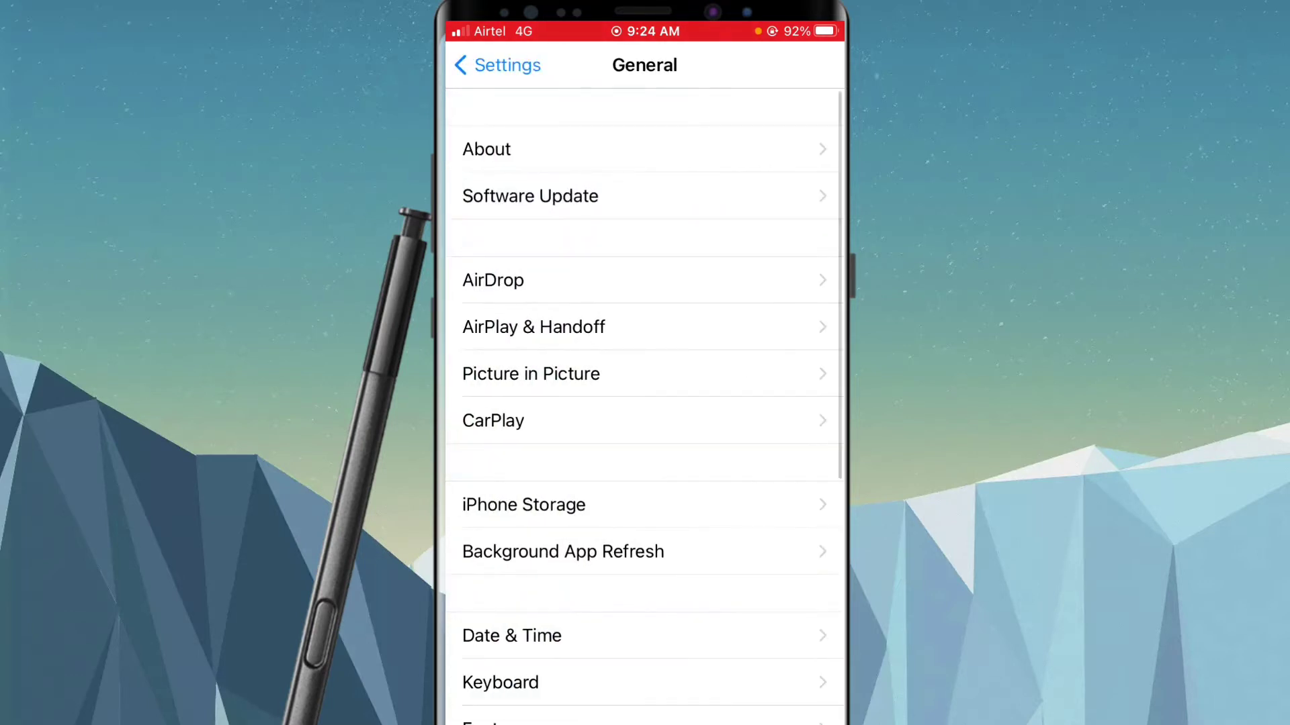
{"action": "left_click", "coordinate": [501, 64]}
{"action": "scroll", "coordinate": [645, 404], "scroll_direction": "up", "scroll_amount": 3}
{"action": "scroll", "coordinate": [645, 403], "scroll_direction": "up", "scroll_amount": 3}
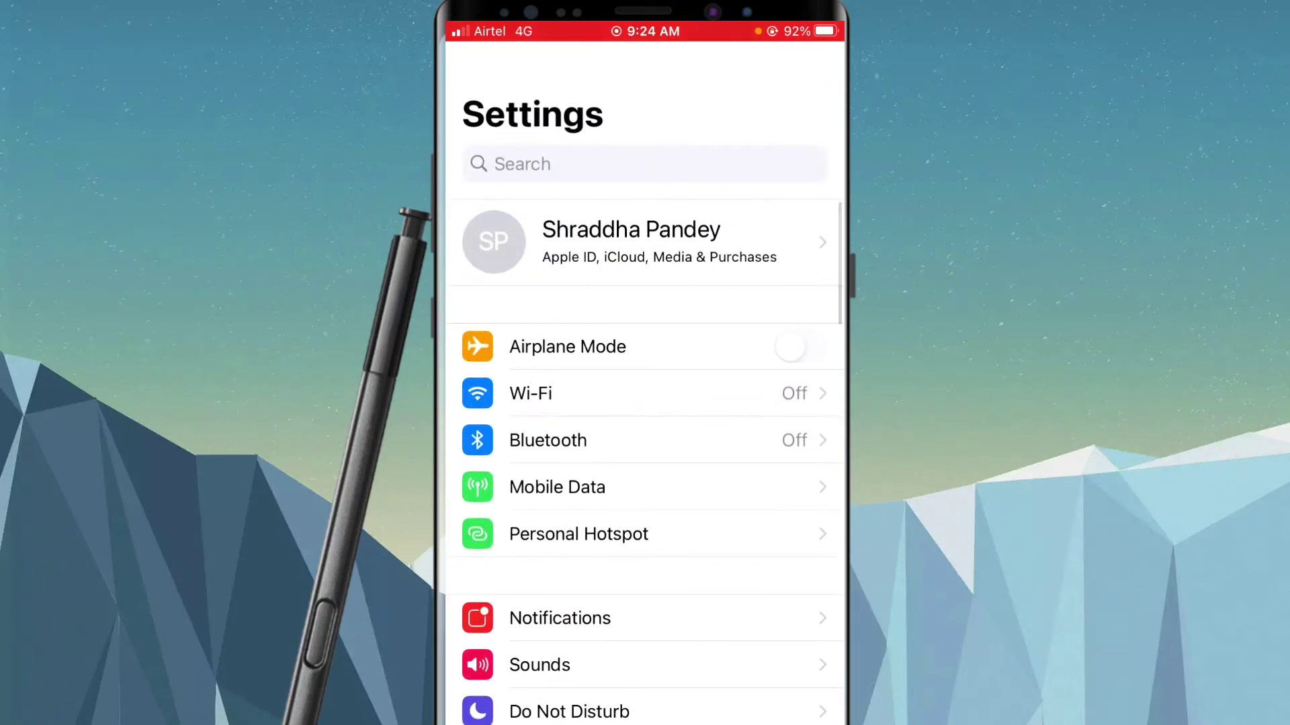
{"action": "scroll", "coordinate": [645, 403], "scroll_direction": "down", "scroll_amount": 3}
{"action": "scroll", "coordinate": [645, 403], "scroll_direction": "up", "scroll_amount": 5}
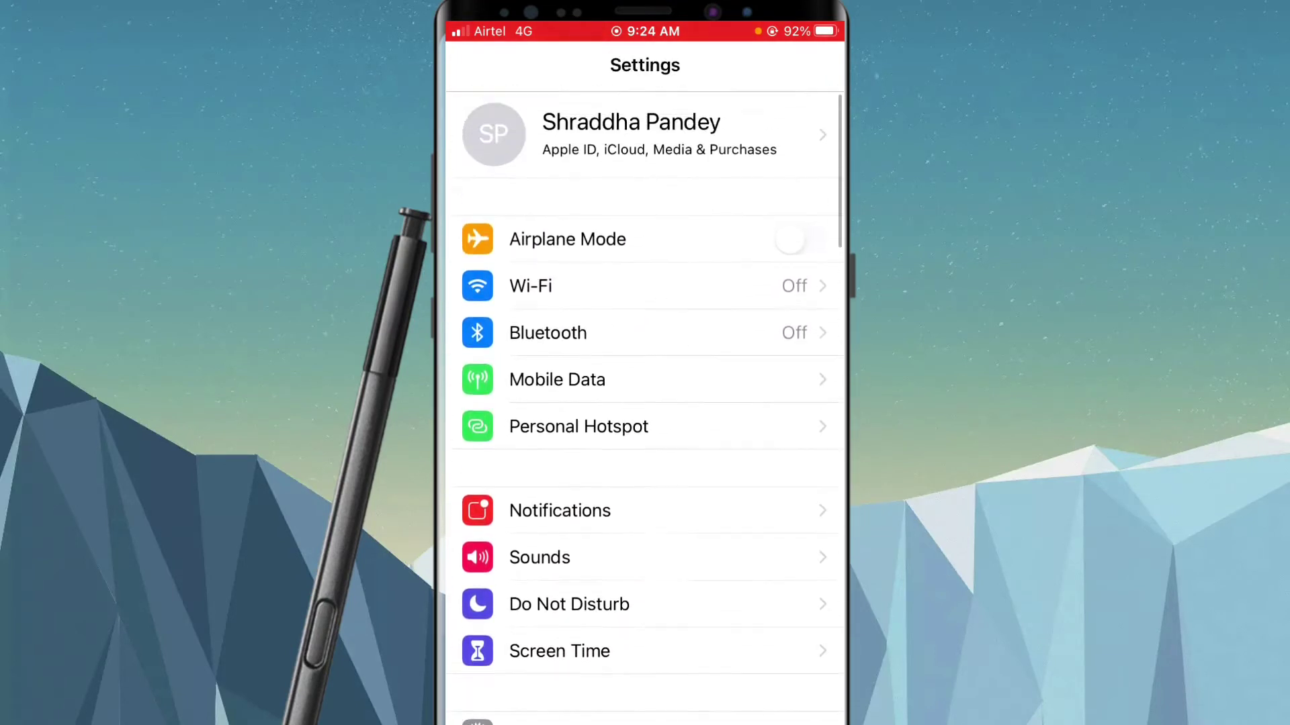
{"action": "scroll", "coordinate": [645, 403], "scroll_direction": "down", "scroll_amount": 1}
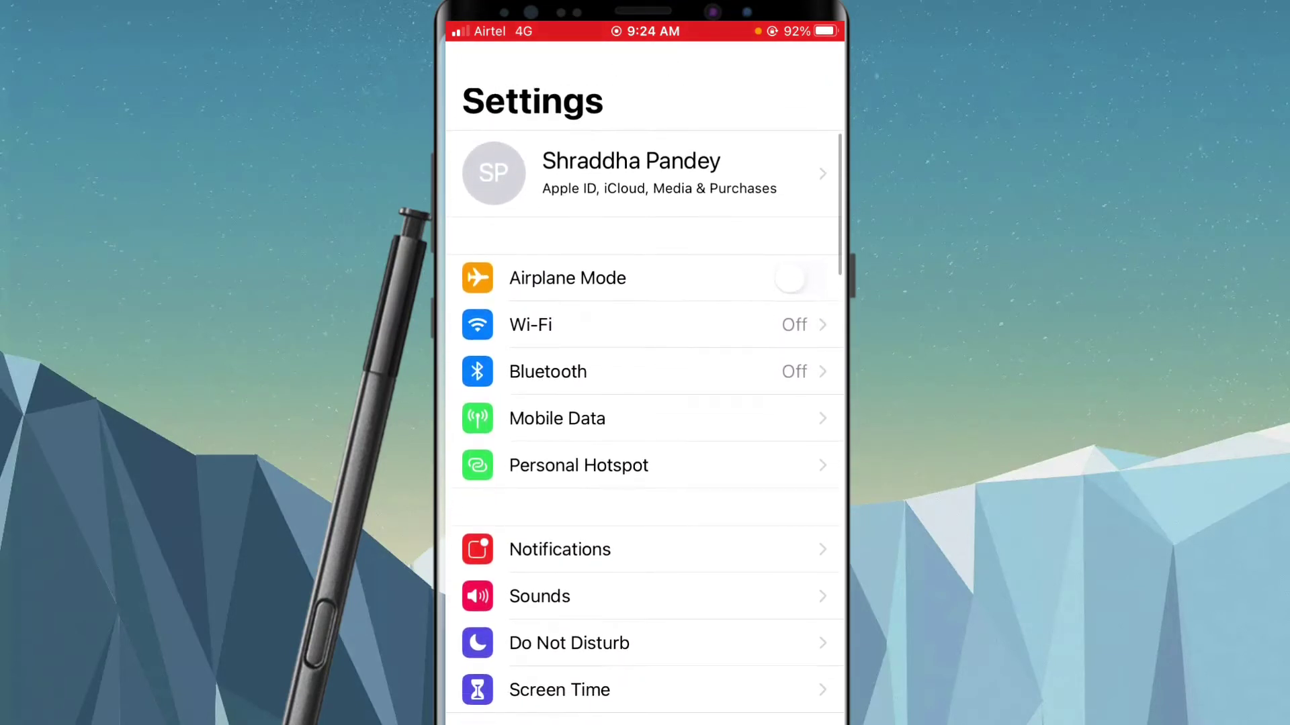
{"action": "scroll", "coordinate": [645, 403], "scroll_direction": "down", "scroll_amount": 1}
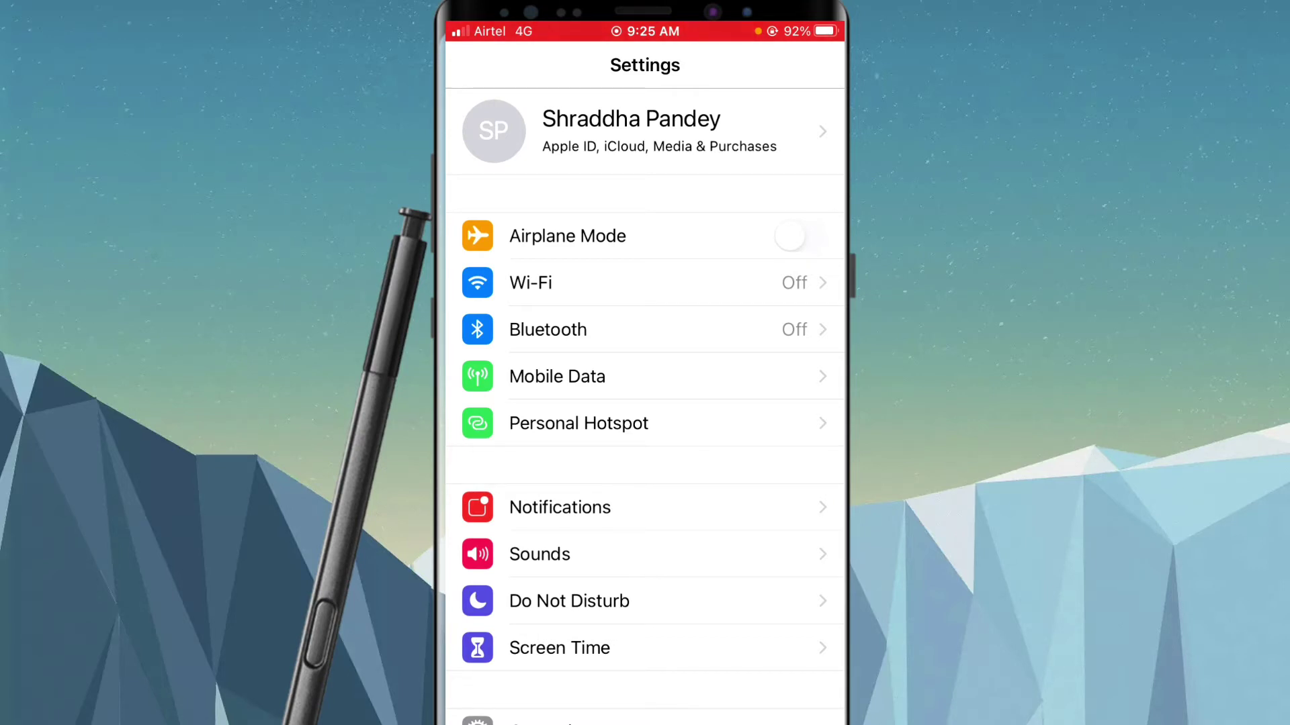
{"action": "scroll", "coordinate": [645, 403], "scroll_direction": "down", "scroll_amount": 5}
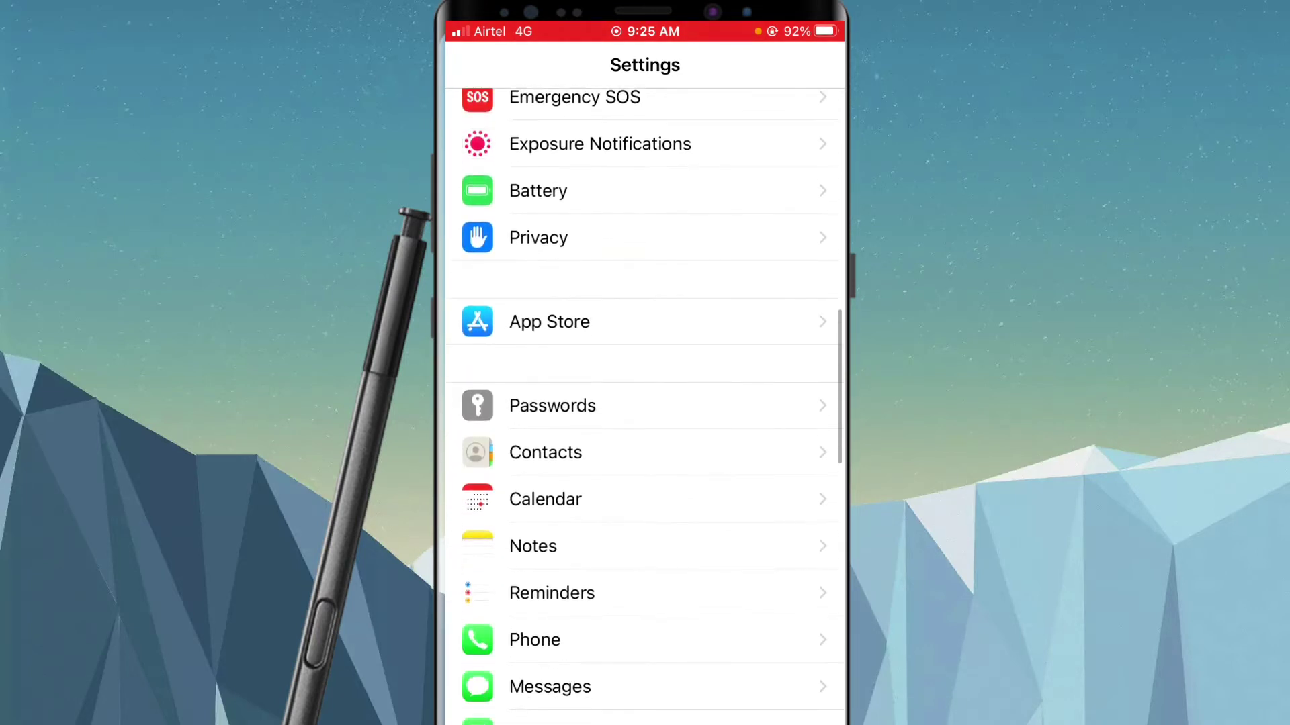
Open App Store settings and its mobile-data App Downloads options.
{"action": "left_click", "coordinate": [549, 322]}
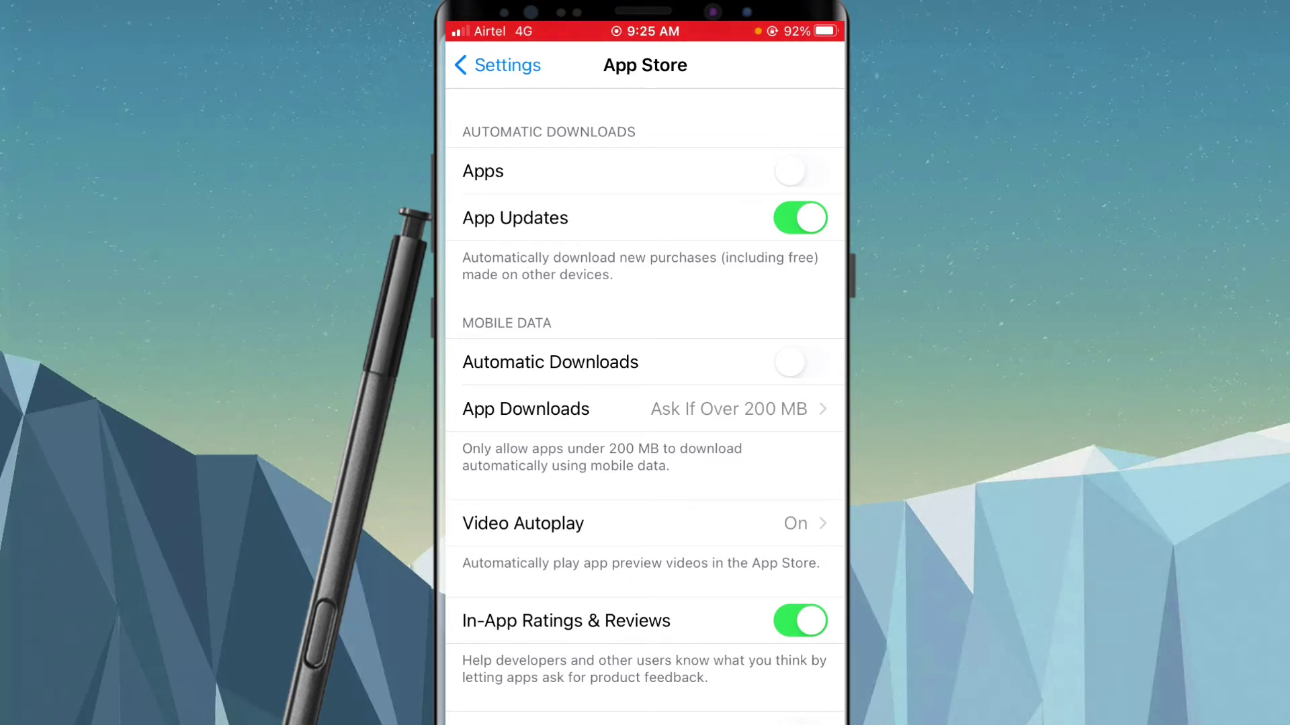
{"action": "left_click", "coordinate": [544, 408]}
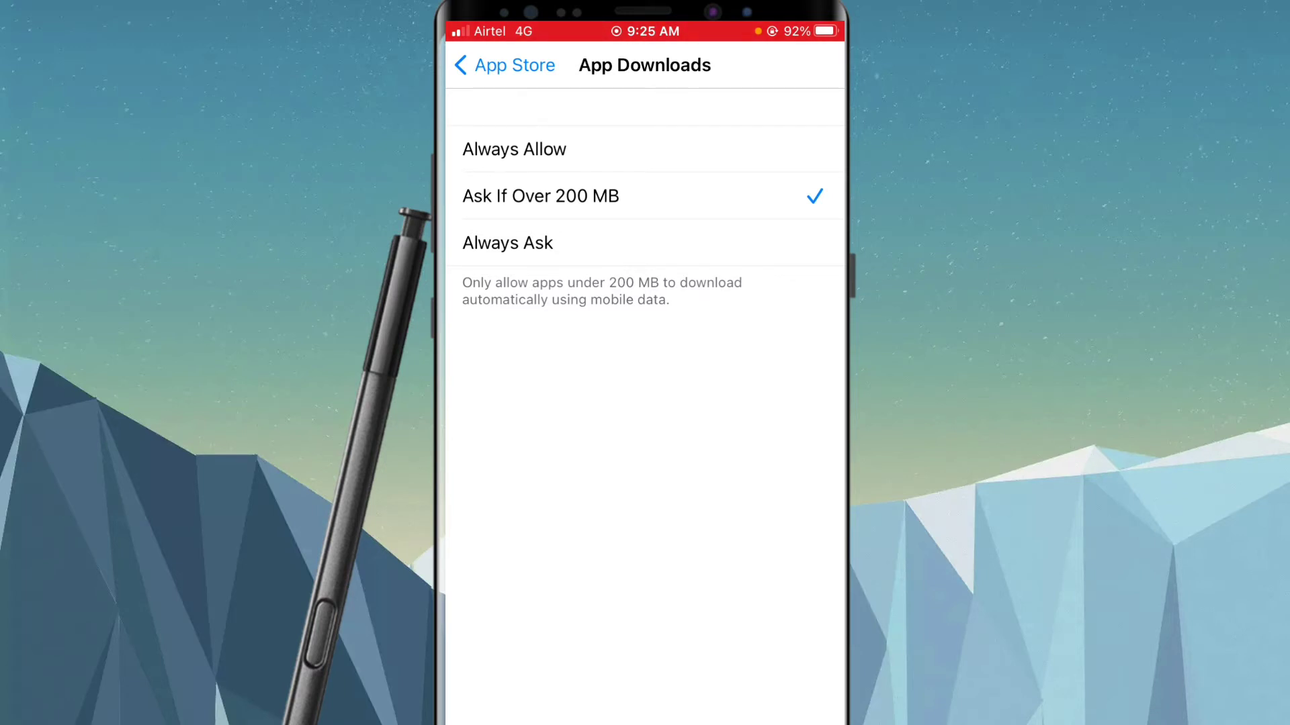
Choose Always Allow for mobile-data App Downloads and return to App Store settings.
{"action": "left_click", "coordinate": [514, 150]}
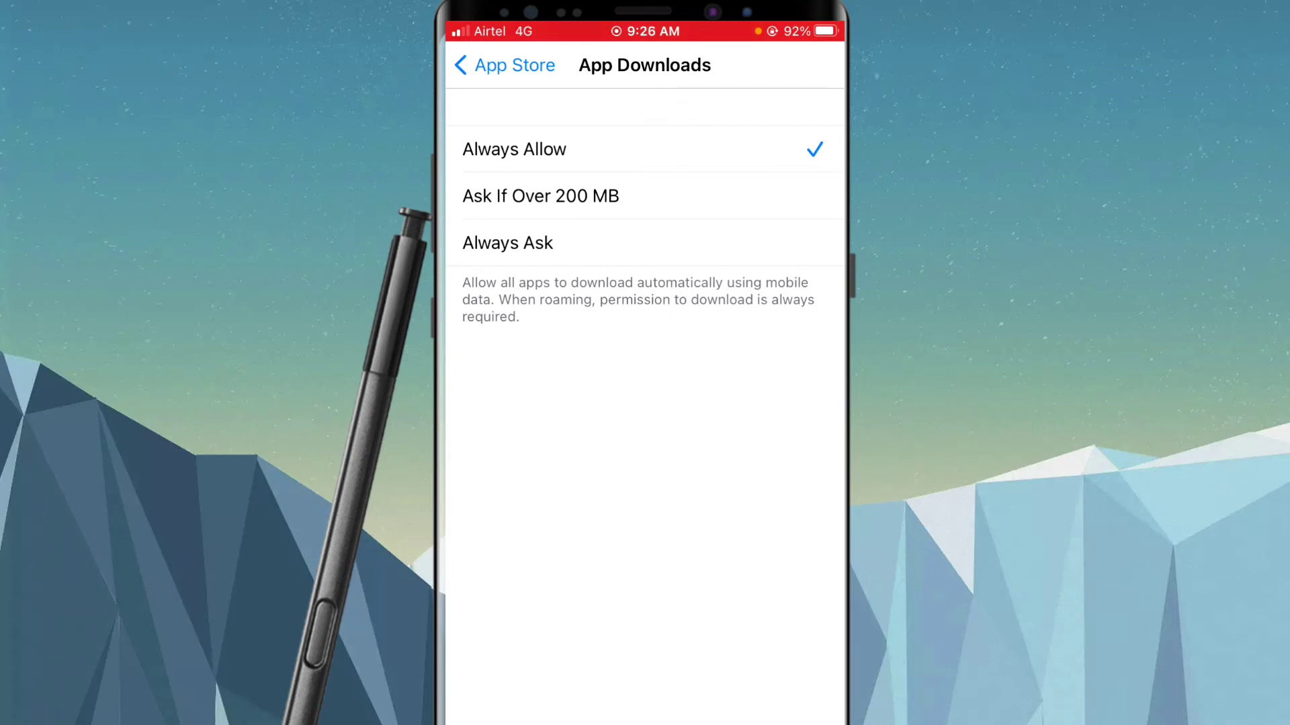
{"action": "left_click", "coordinate": [504, 64]}
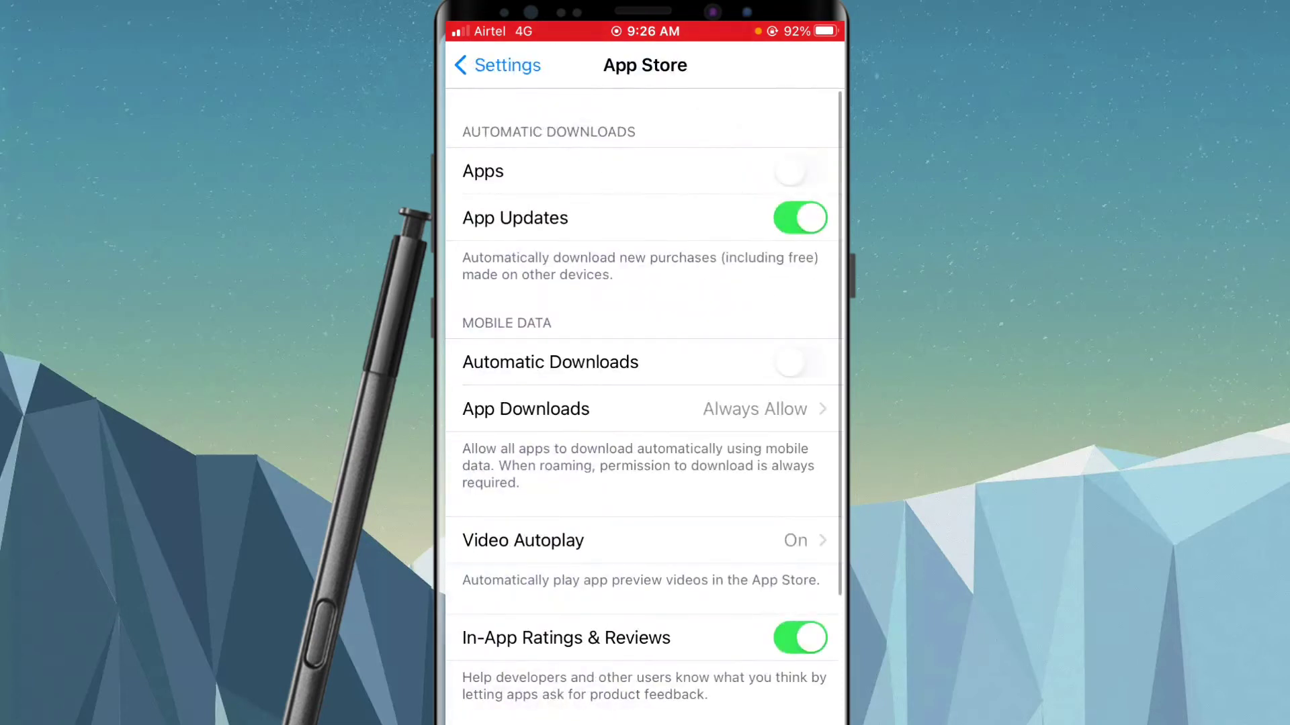
Go home, open the App Store and search for 'games simulator'.
{"action": "left_click_drag", "start_coordinate": [645, 717], "coordinate": [644, 454]}
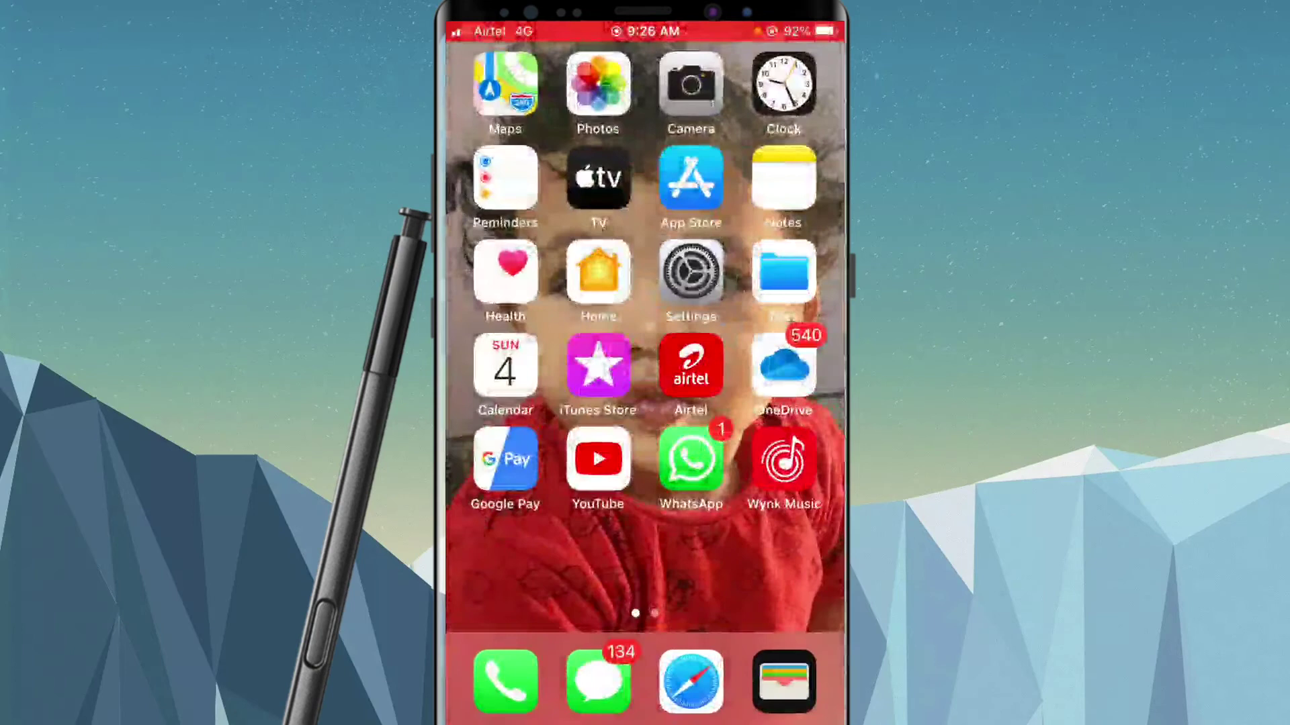
{"action": "left_click", "coordinate": [692, 179]}
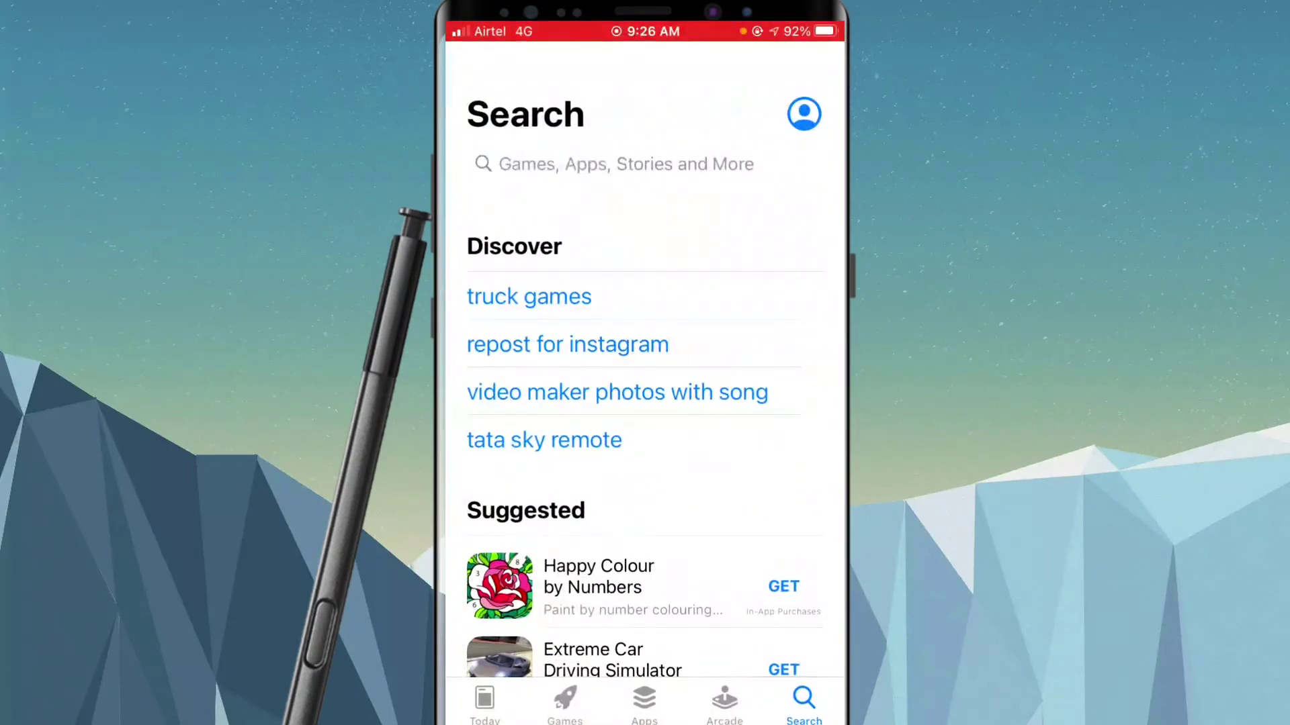
{"action": "left_click", "coordinate": [625, 164]}
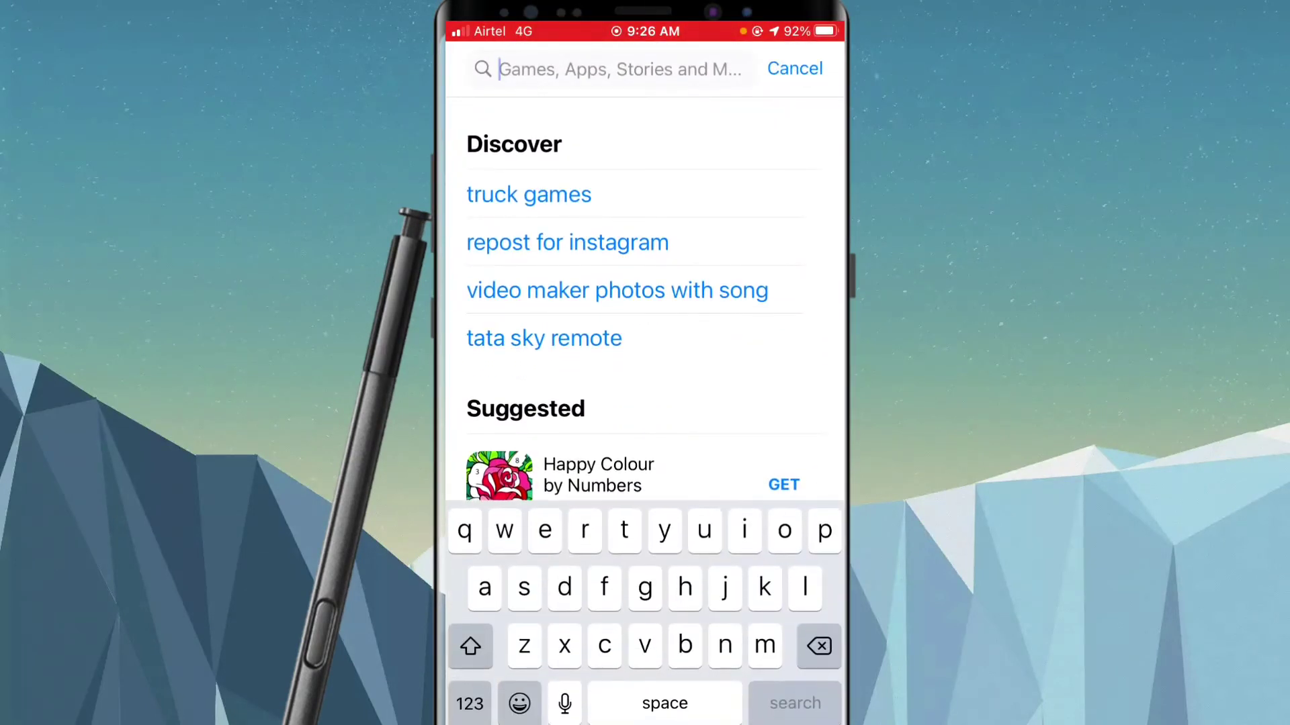
{"action": "type", "text": "games "}
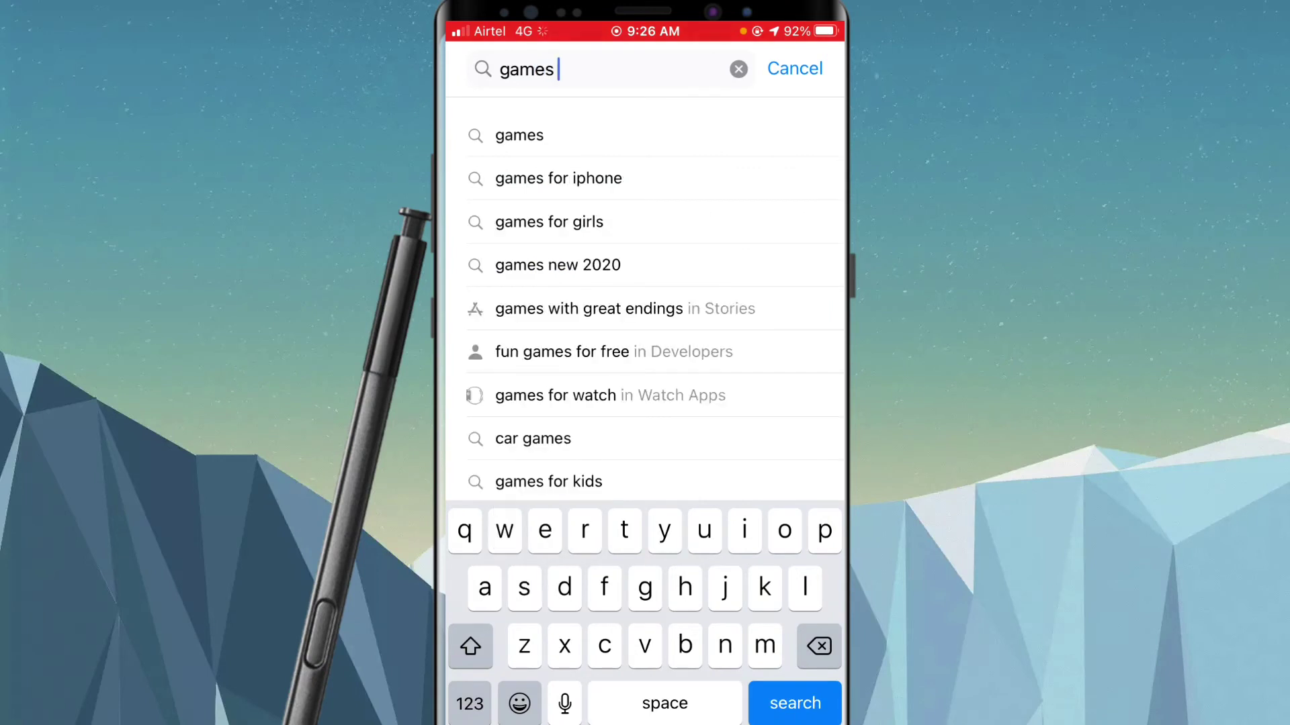
{"action": "type", "text": "simu"}
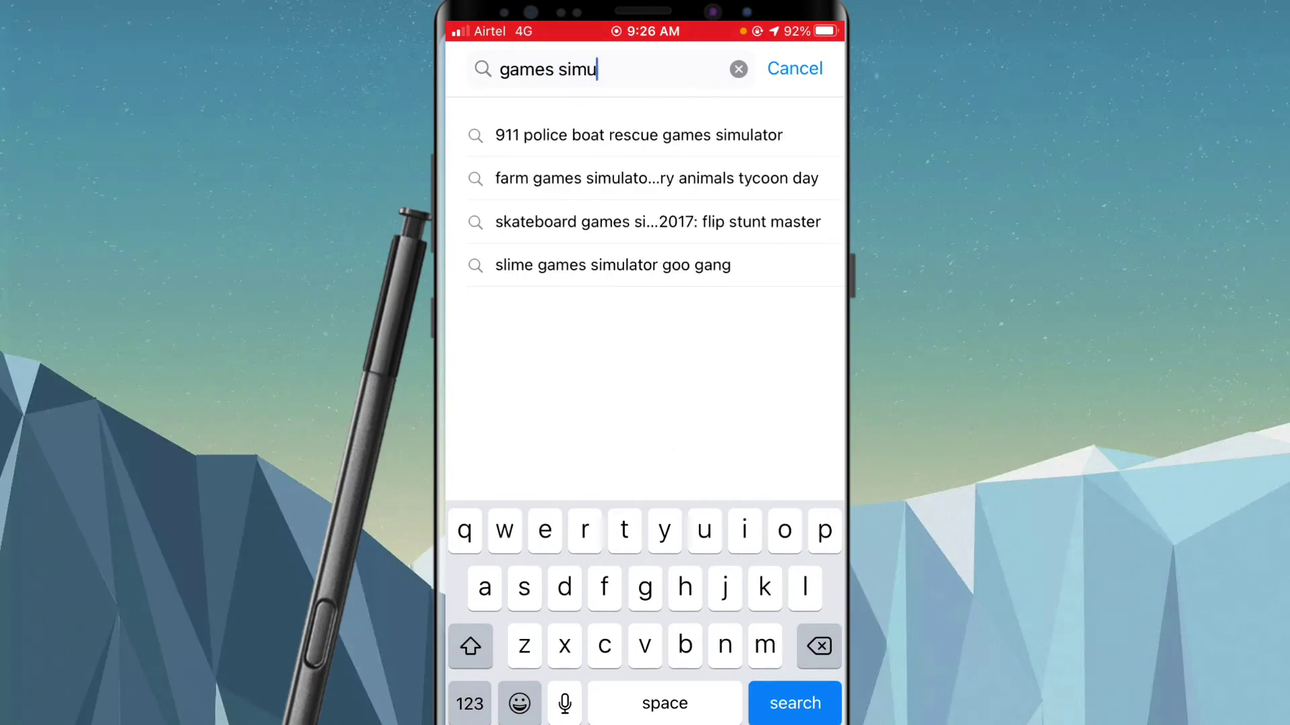
{"action": "type", "text": "lato"}
{"action": "type", "text": "r"}
{"action": "key", "text": "Return"}
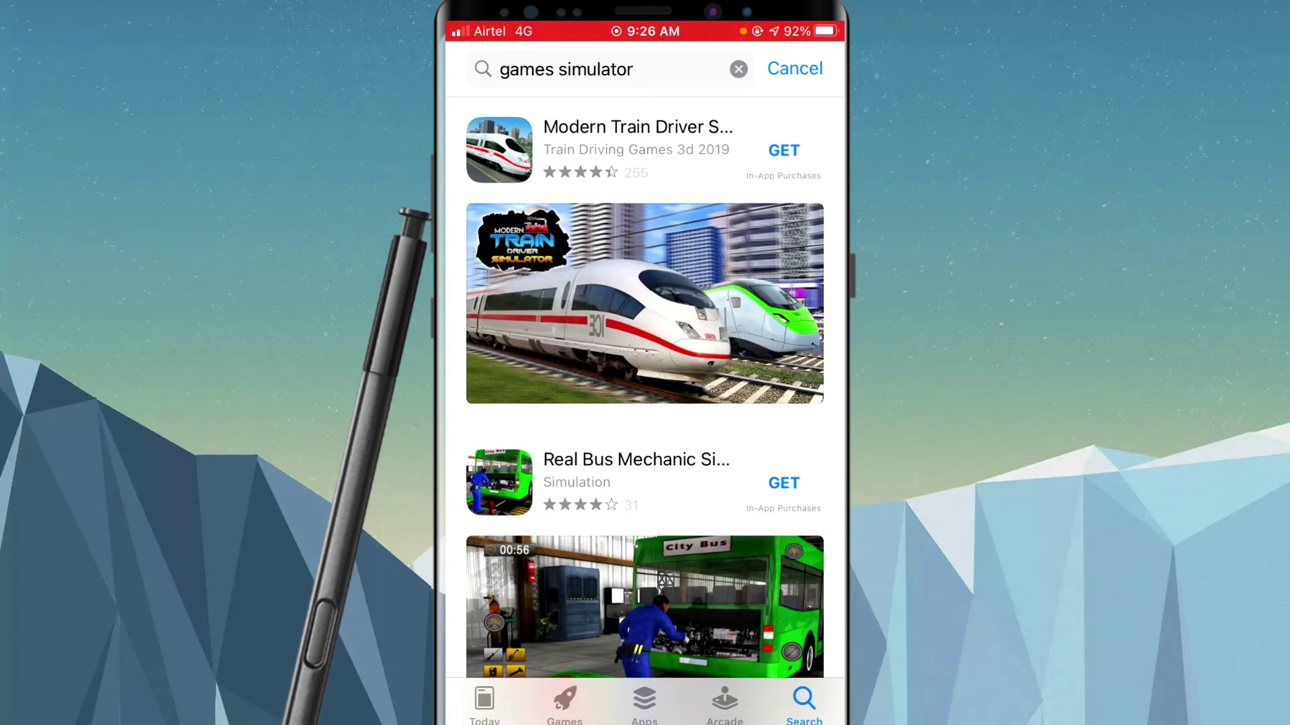
Open Modern Train Driver Simulator (277.8 MB) and start downloading it.
{"action": "left_click", "coordinate": [638, 150]}
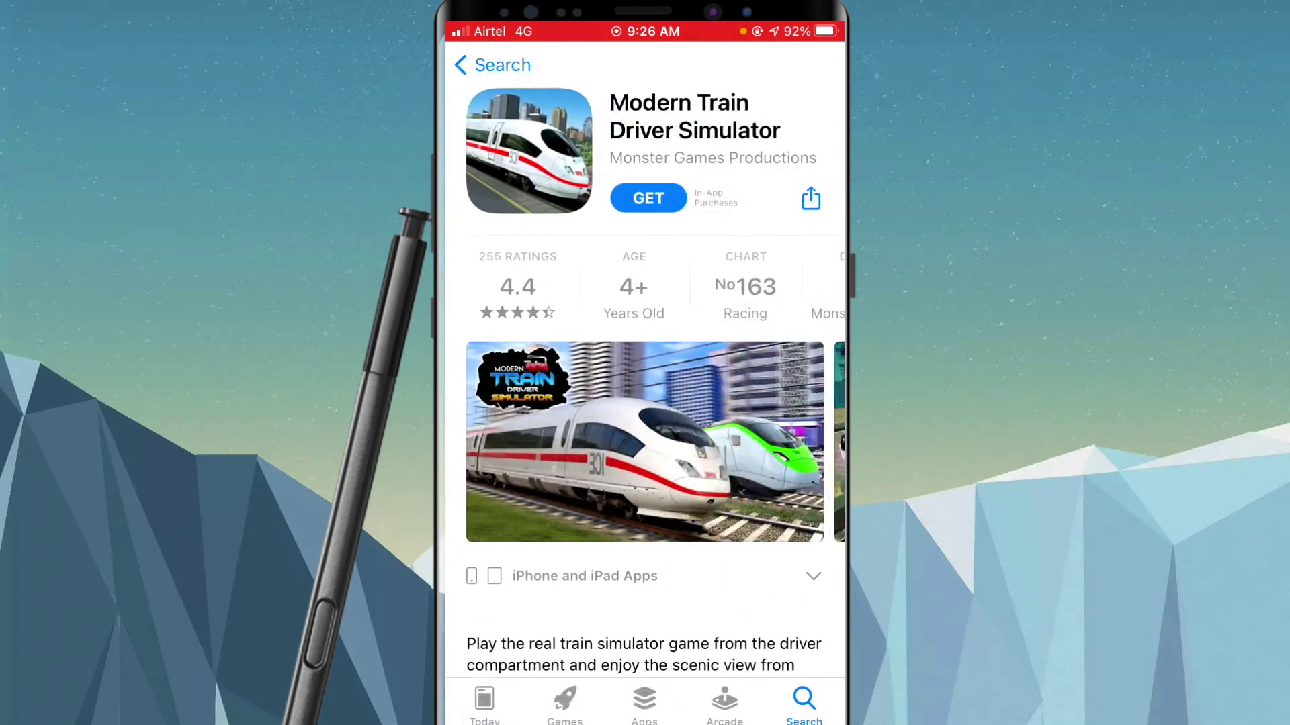
{"action": "scroll", "coordinate": [645, 403], "scroll_direction": "down", "scroll_amount": 5}
{"action": "scroll", "coordinate": [645, 403], "scroll_direction": "down", "scroll_amount": 3}
{"action": "scroll", "coordinate": [646, 403], "scroll_direction": "down", "scroll_amount": 2}
{"action": "scroll", "coordinate": [646, 403], "scroll_direction": "down", "scroll_amount": 2}
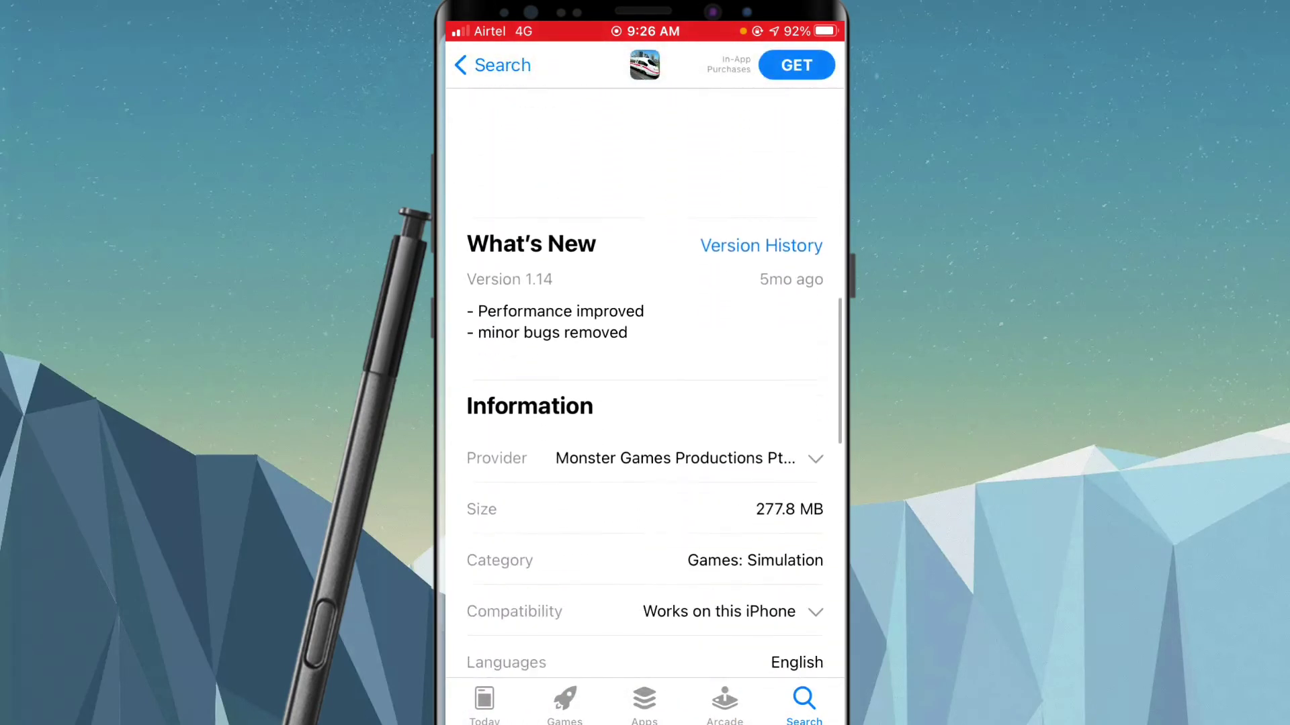
{"action": "scroll", "coordinate": [645, 404], "scroll_direction": "down", "scroll_amount": 2}
{"action": "scroll", "coordinate": [645, 383], "scroll_direction": "up", "scroll_amount": 1}
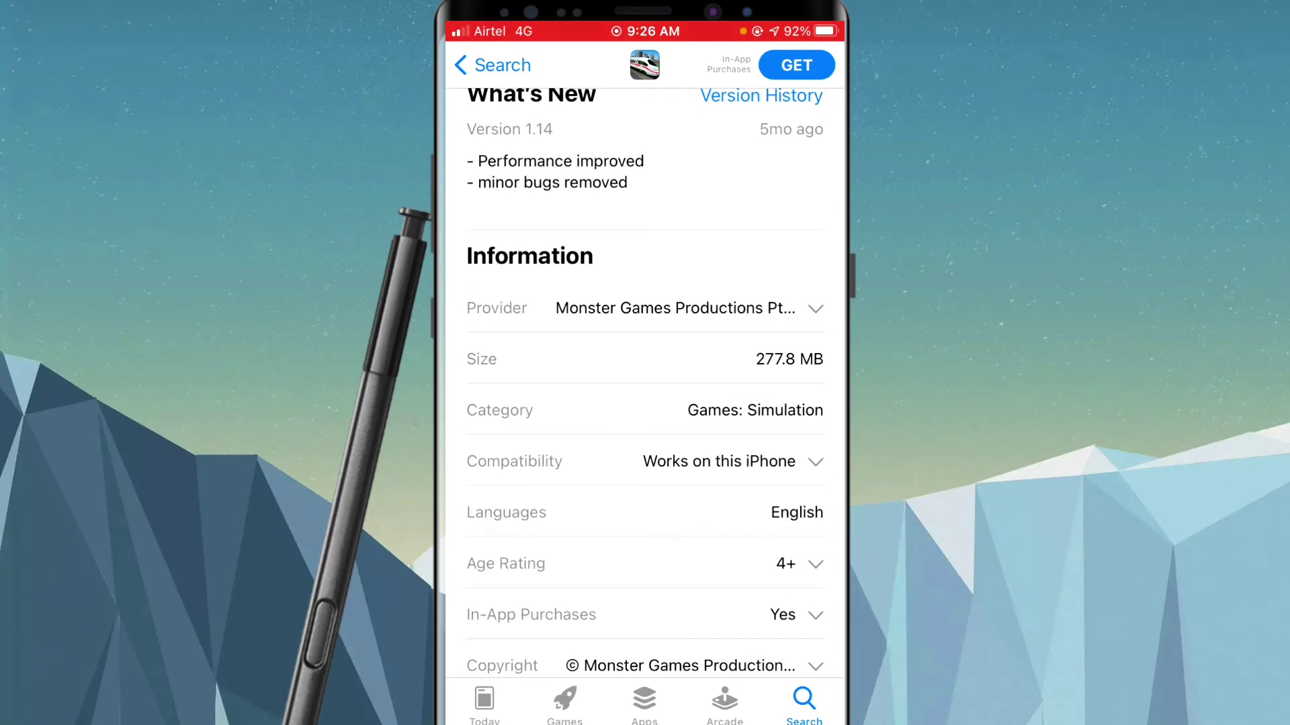
{"action": "scroll", "coordinate": [645, 383], "scroll_direction": "up", "scroll_amount": 10}
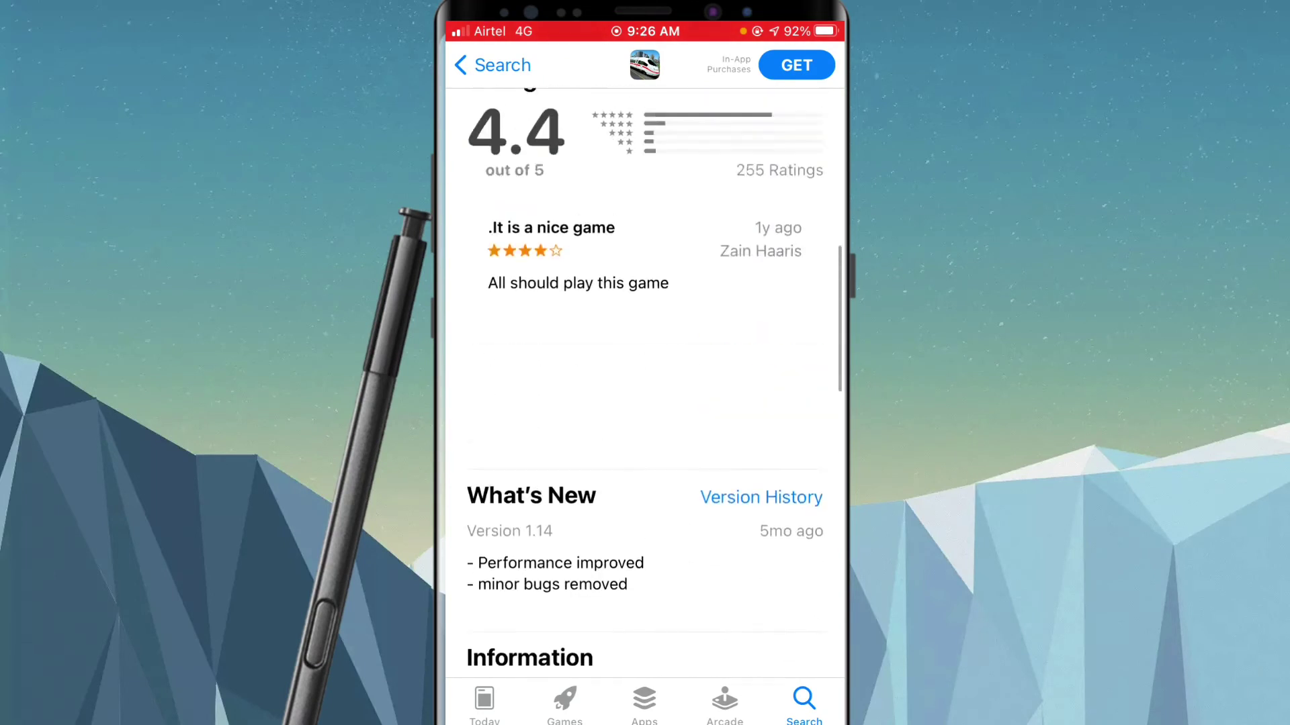
{"action": "left_click", "coordinate": [796, 65]}
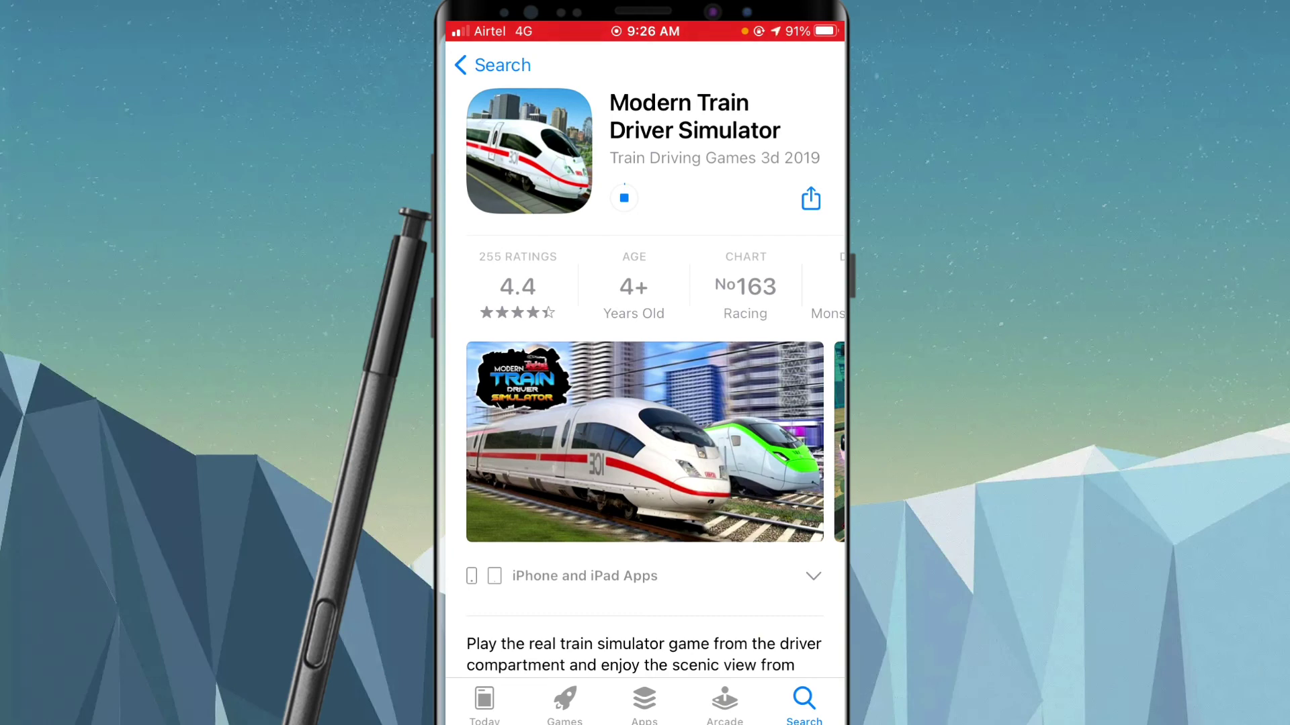
Leave the App Store and view the loading game icon on home page two.
{"action": "left_click_drag", "start_coordinate": [645, 720], "coordinate": [645, 424]}
{"action": "left_click_drag", "start_coordinate": [765, 403], "coordinate": [524, 403]}
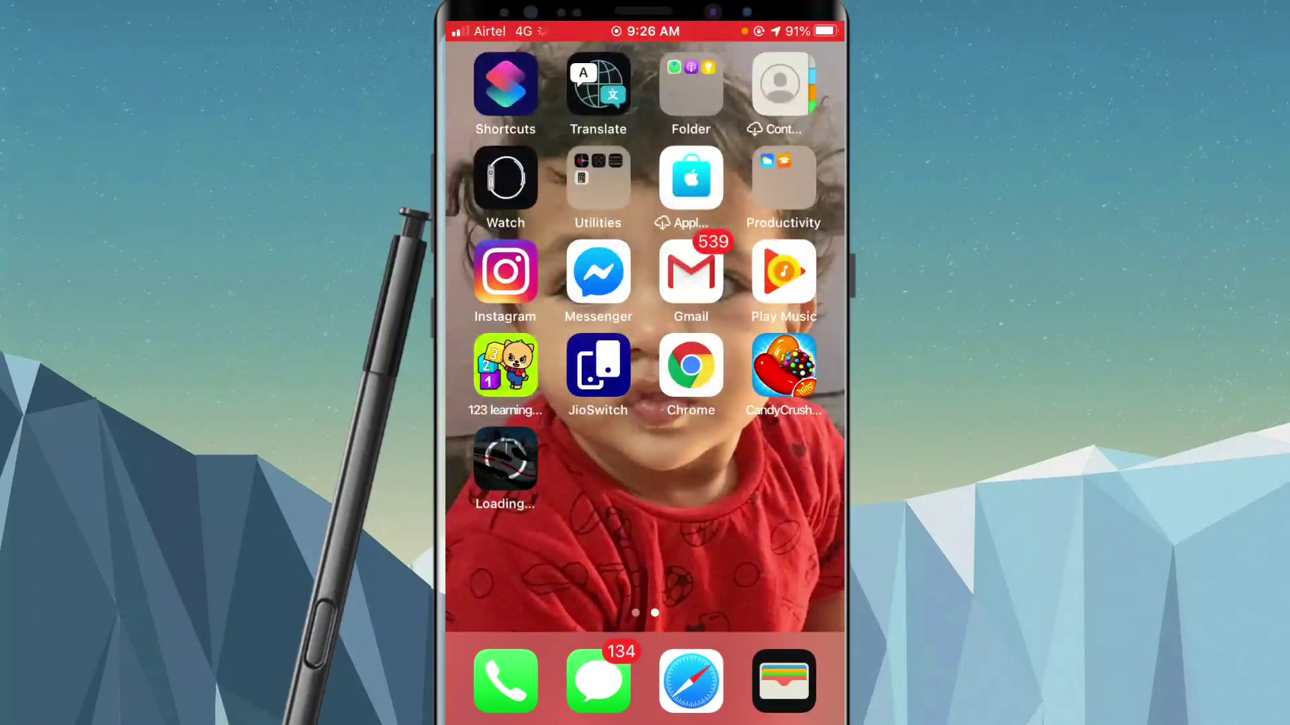